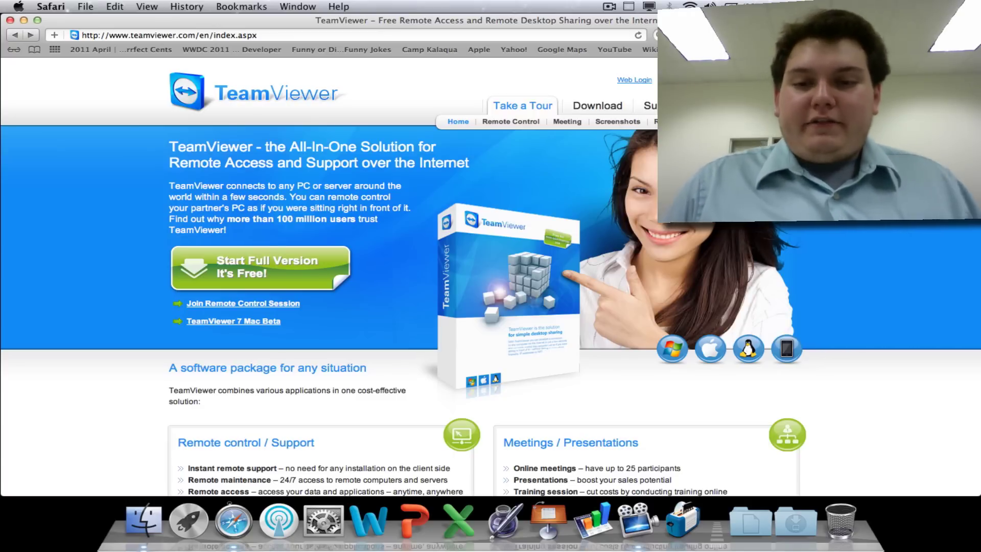
# Reload the TeamViewer home page in Safari and scroll through it
pyautogui.click(457, 121)
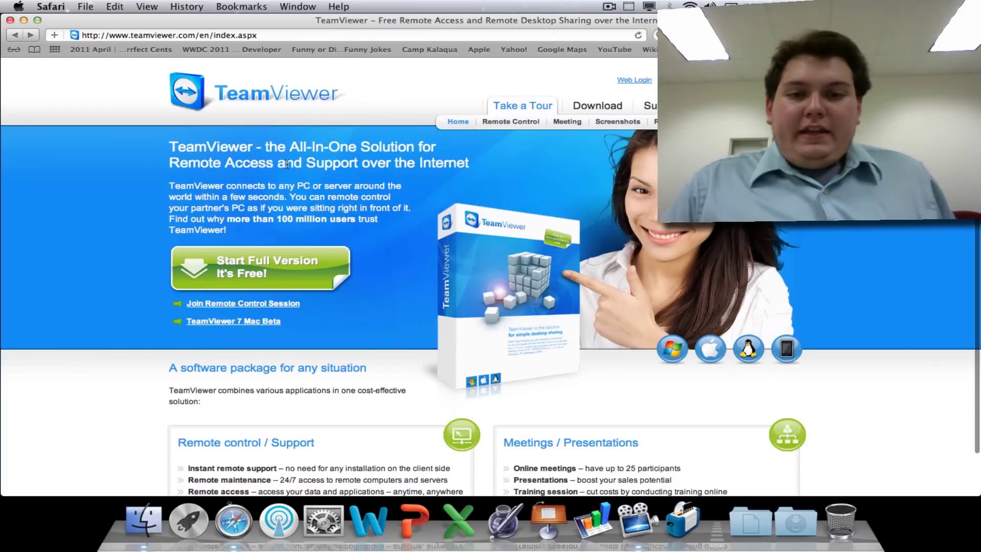
pyautogui.scroll(-3, 287, 165)
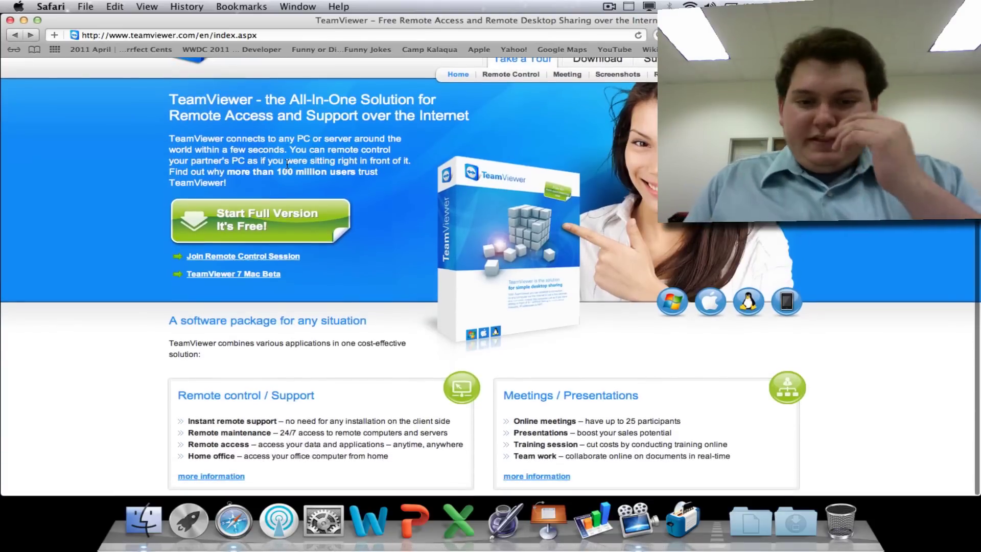
pyautogui.scroll(3, 287, 164)
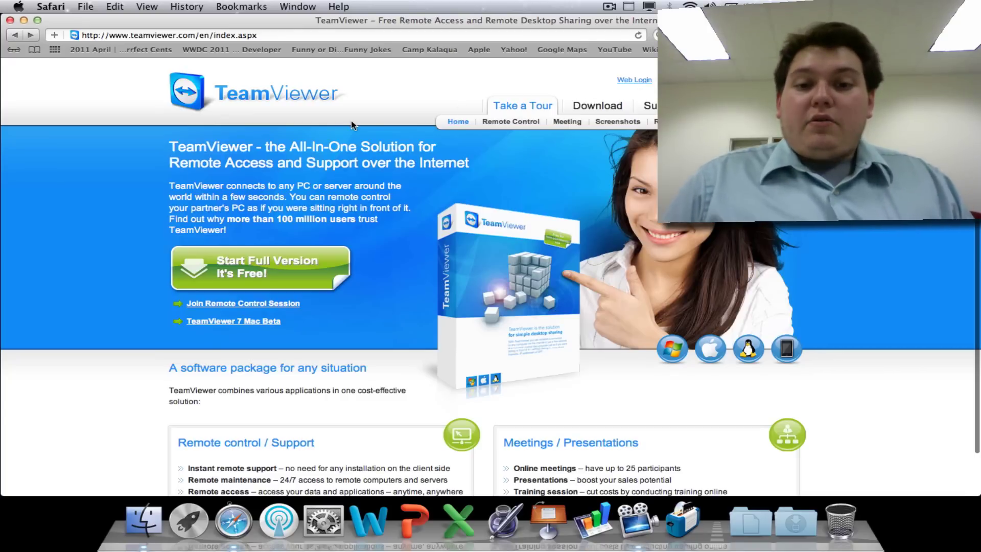
pyautogui.scroll(-1, 351, 125)
pyautogui.scroll(1, 351, 125)
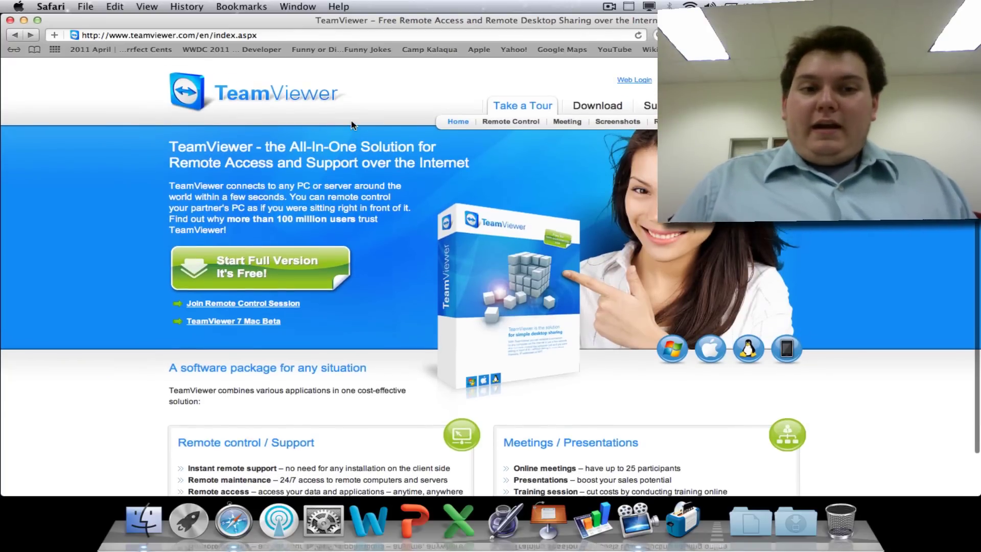
# Open the TeamViewer download page and show the Mac options (v6.0.10706, v7.0.10810 beta)
pyautogui.click(598, 110)
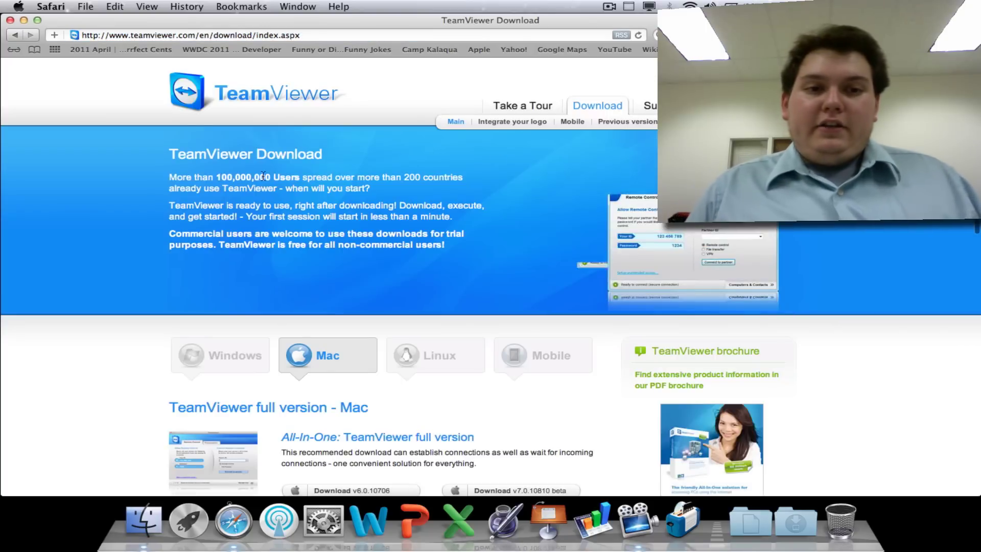
pyautogui.scroll(-5, 132, 141)
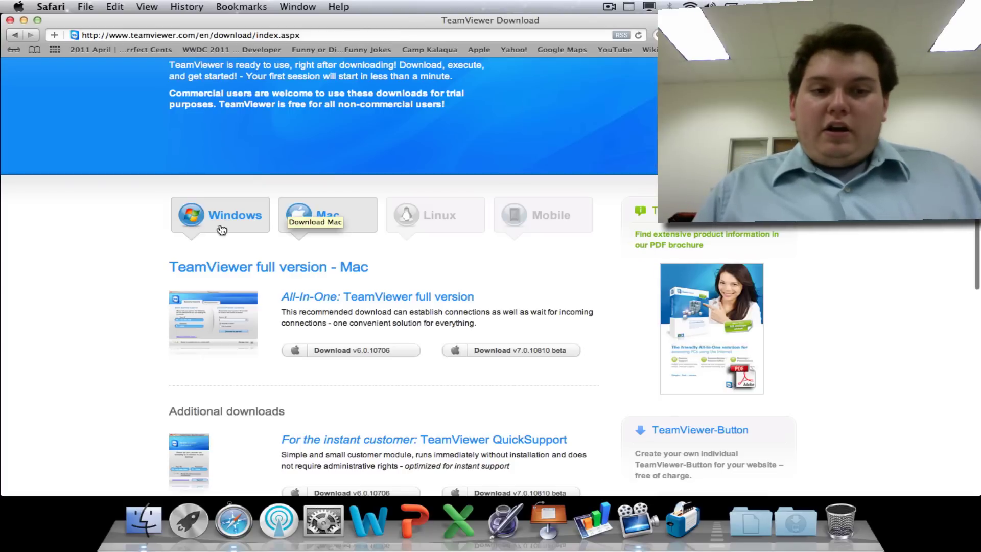
pyautogui.scroll(-3, 302, 231)
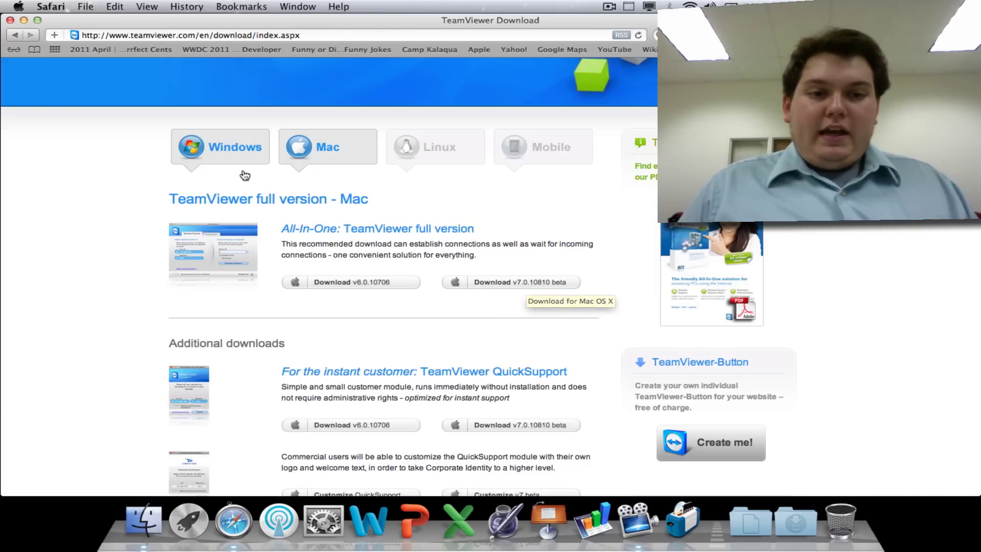
pyautogui.click(231, 162)
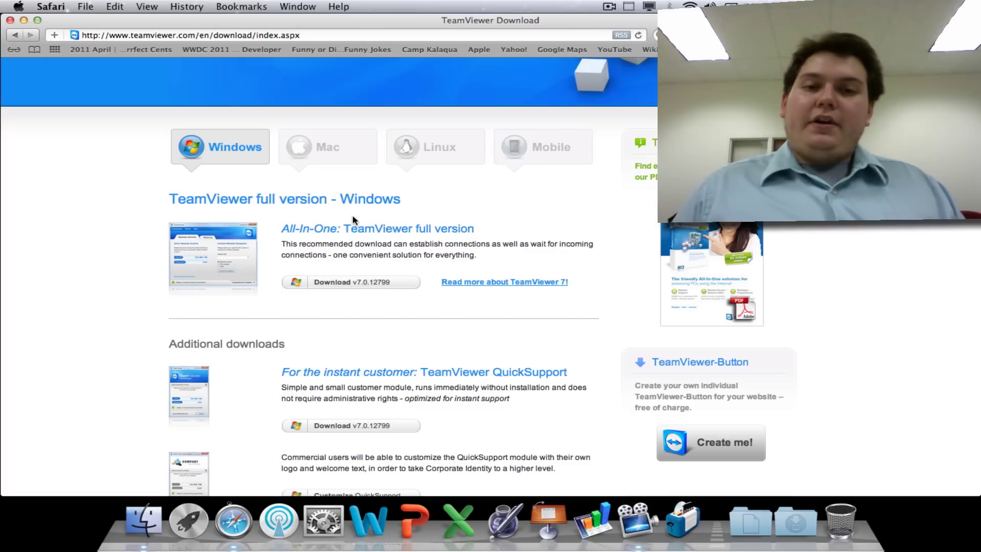
pyautogui.click(335, 165)
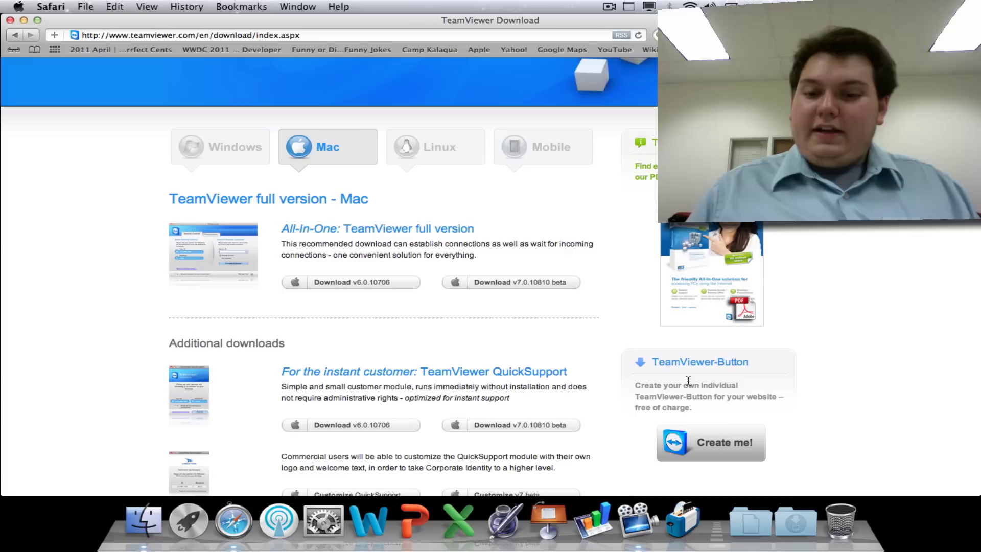
# Mount TeamViewer.dmg from Downloads, skipping verification, and launch its TeamViewer7.pkg package
pyautogui.click(796, 521)
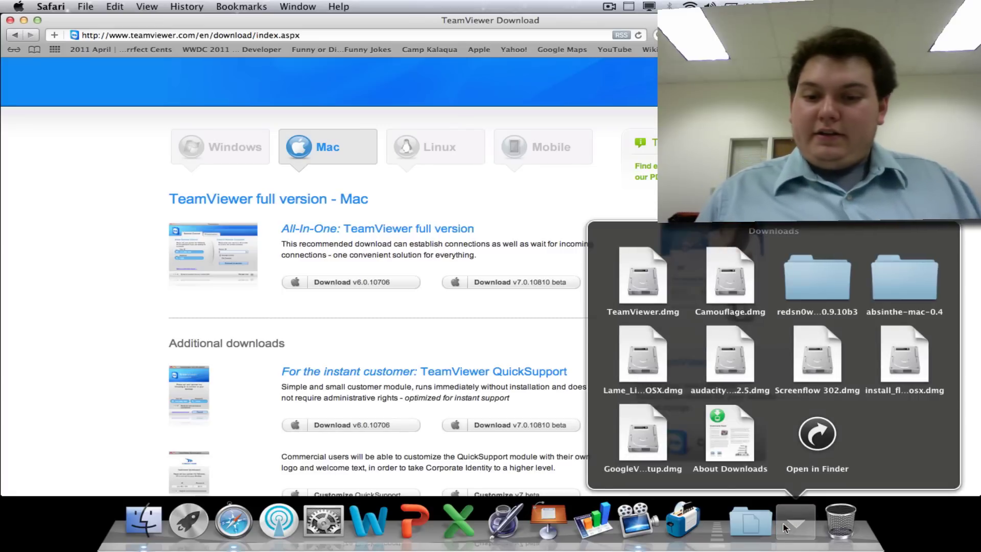
pyautogui.click(642, 285)
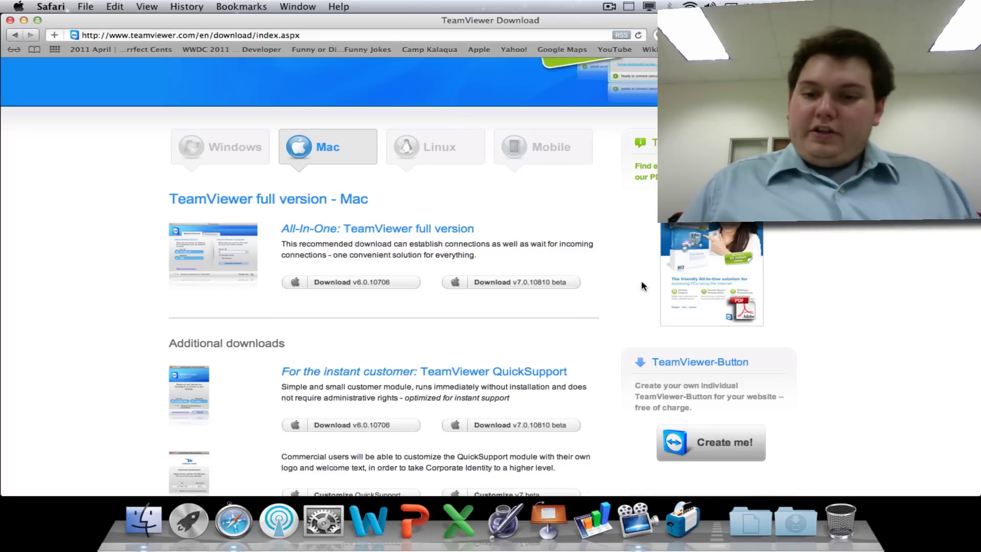
pyautogui.click(594, 193)
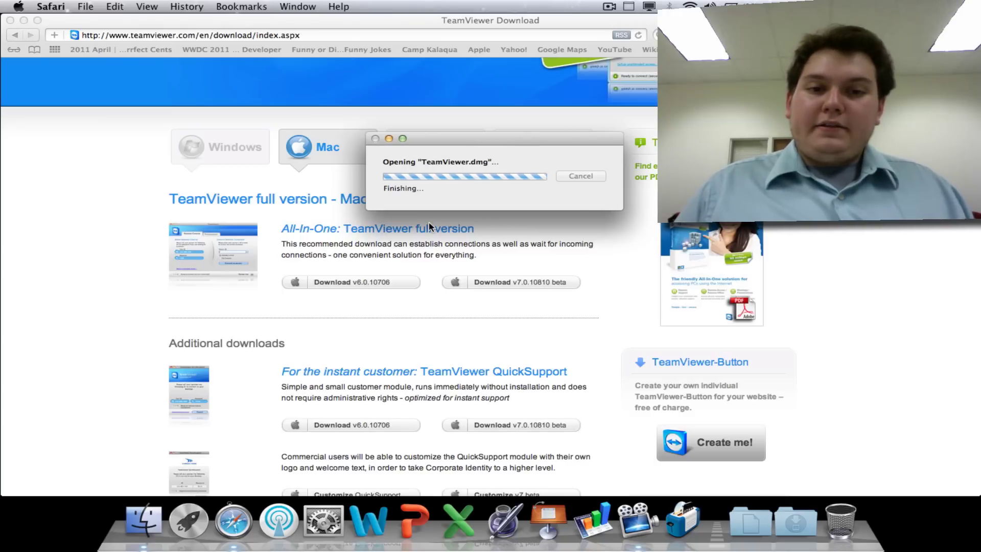
pyautogui.press('super+Tab')
pyautogui.press('super+Tab')
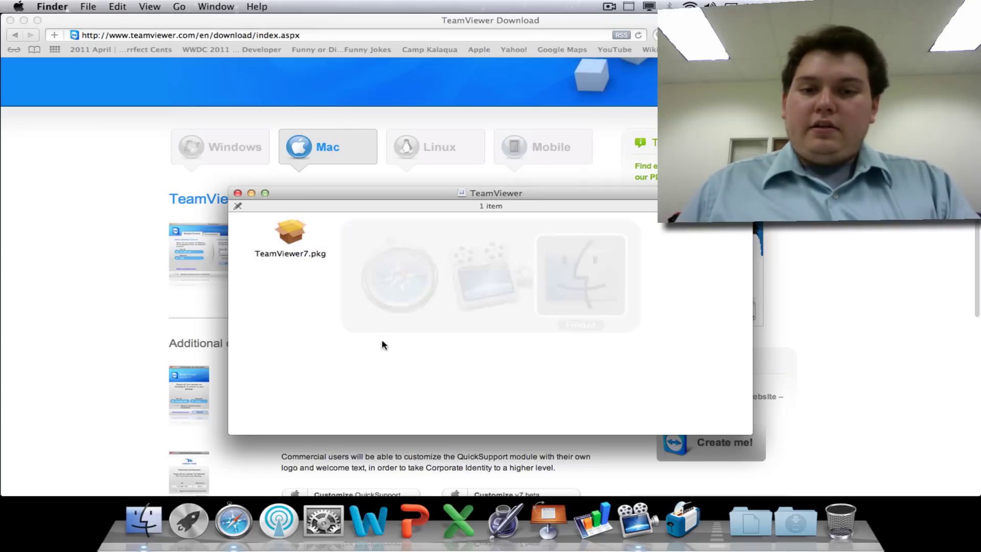
pyautogui.doubleClick(288, 233)
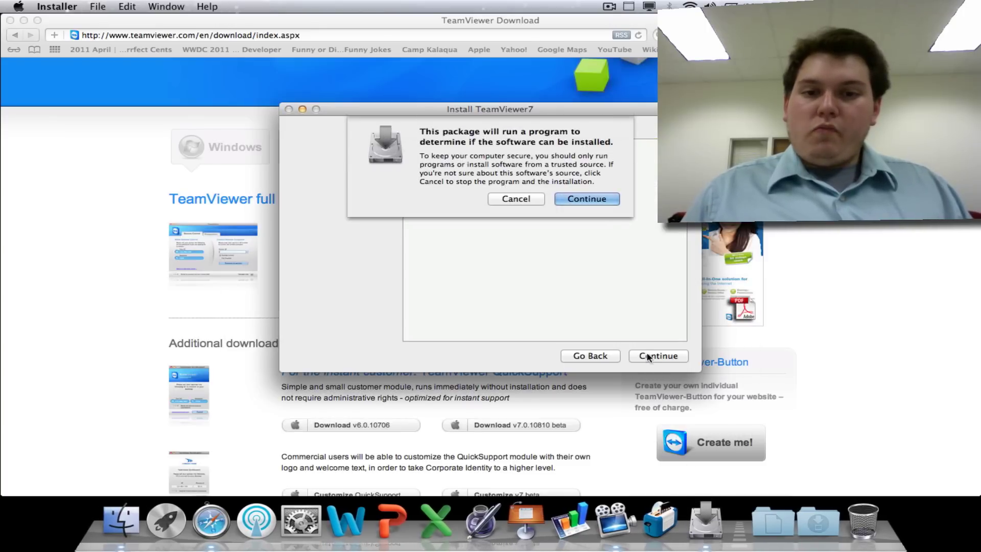
# Agree to the TeamViewer7 licence, install on Macintosh HD, and authorise with the admin password
pyautogui.press('Return')
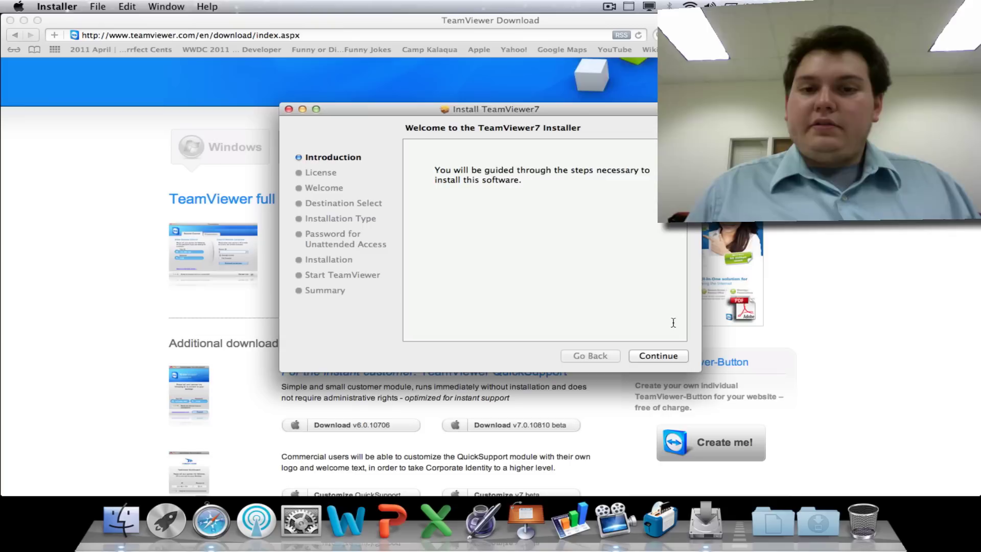
pyautogui.click(661, 356)
pyautogui.click(659, 356)
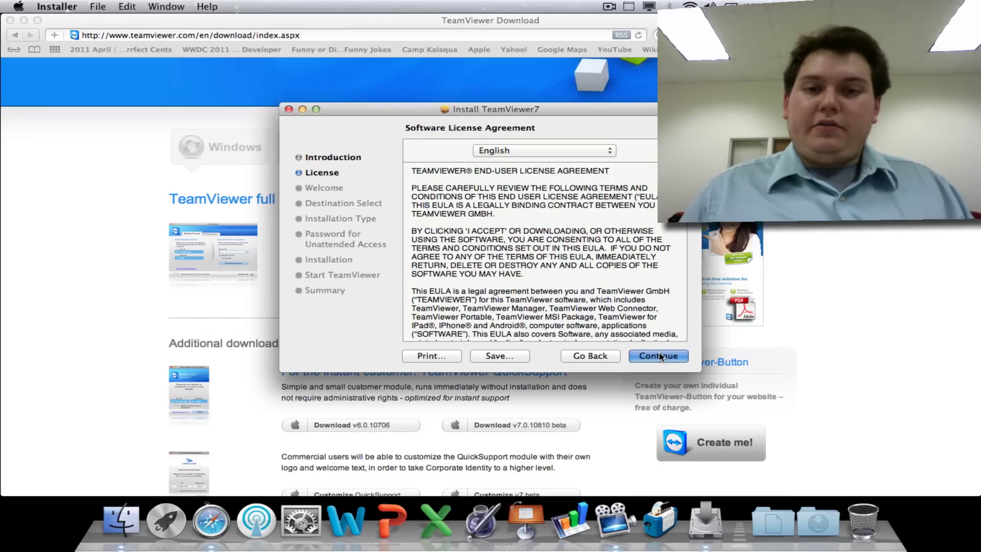
pyautogui.click(618, 209)
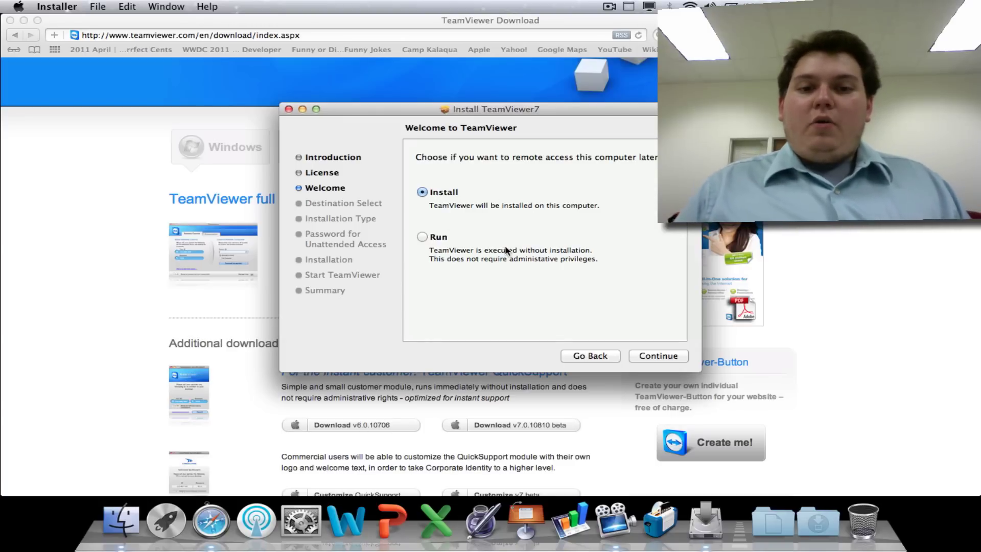
pyautogui.click(670, 353)
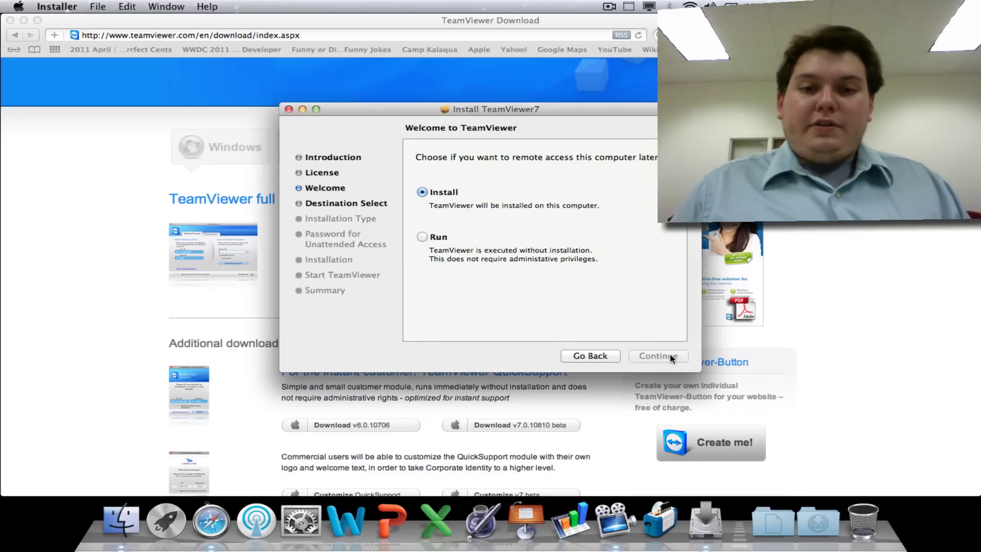
pyautogui.click(669, 354)
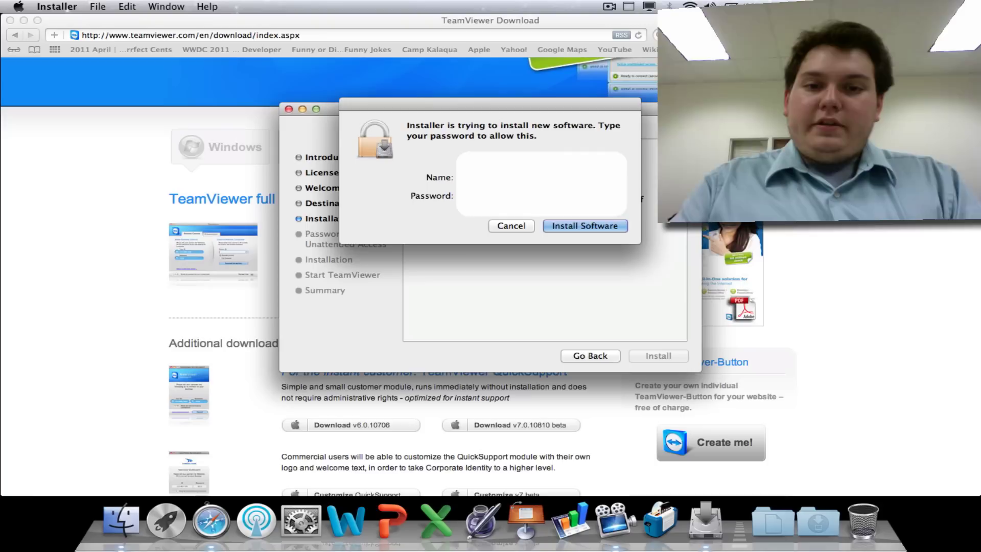
pyautogui.press('Return')
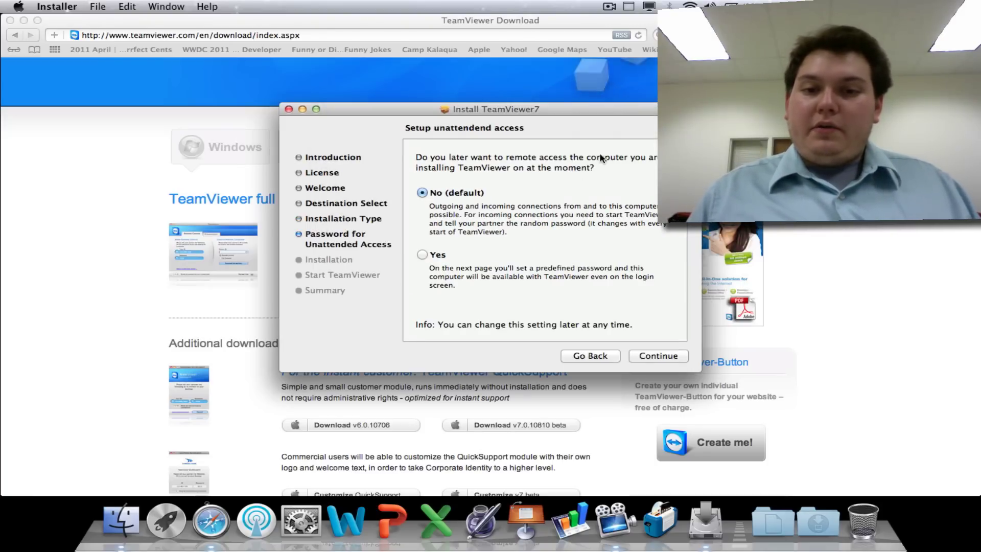
# Enable unattended access with a confirmed fixed password, finish the install, and close Installer
pyautogui.click(422, 255)
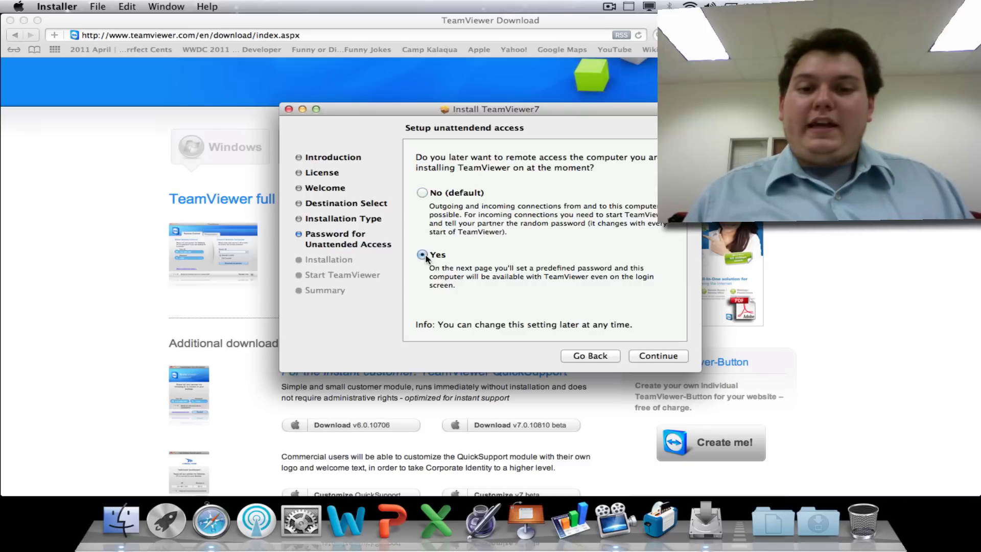
pyautogui.click(652, 359)
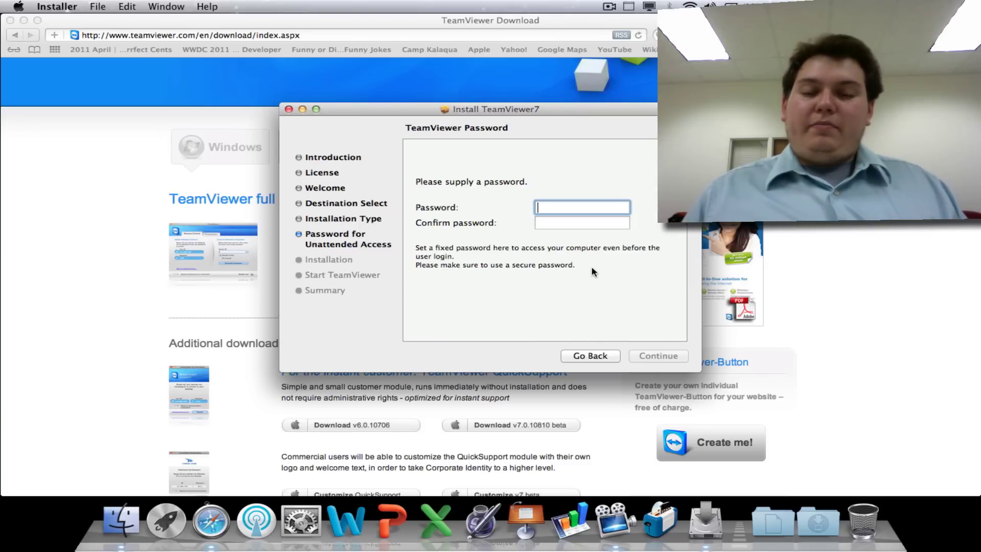
pyautogui.write('a')
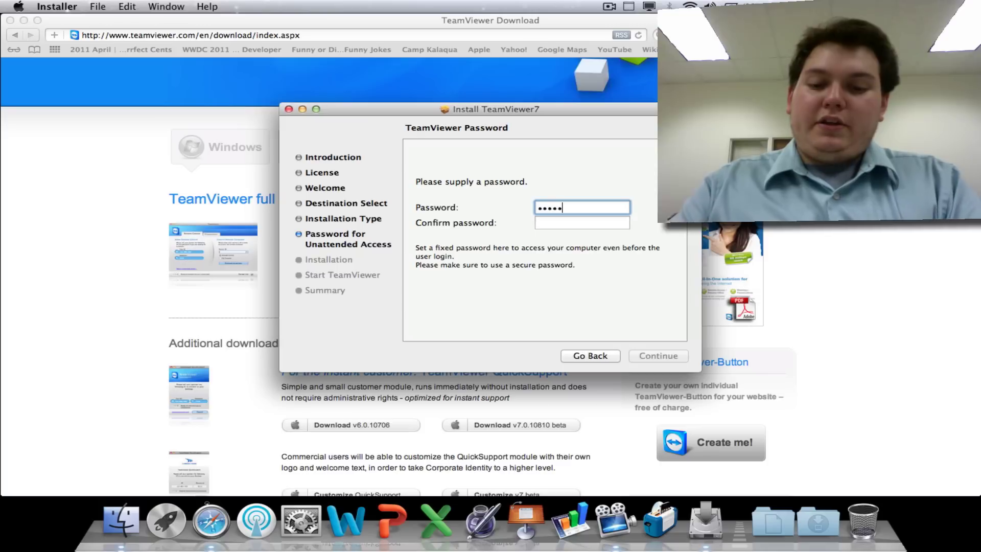
pyautogui.write('a')
pyautogui.press('Tab')
pyautogui.write('aaaaaaaaa')
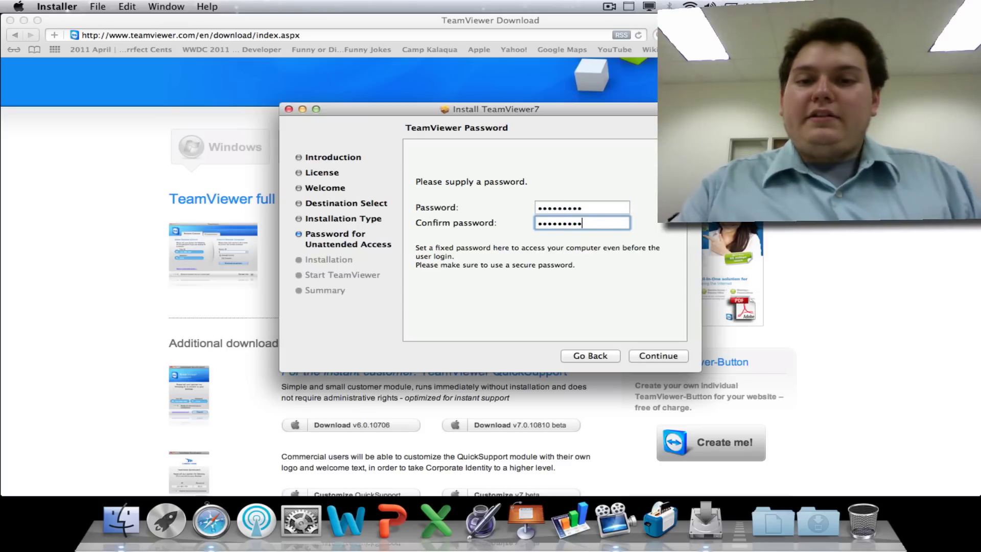
pyautogui.press('Return')
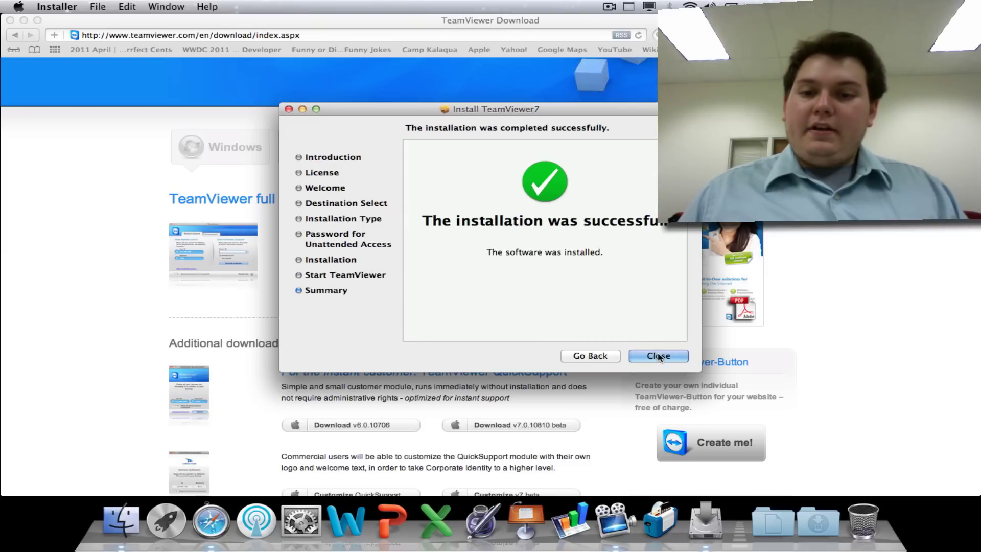
pyautogui.click(658, 356)
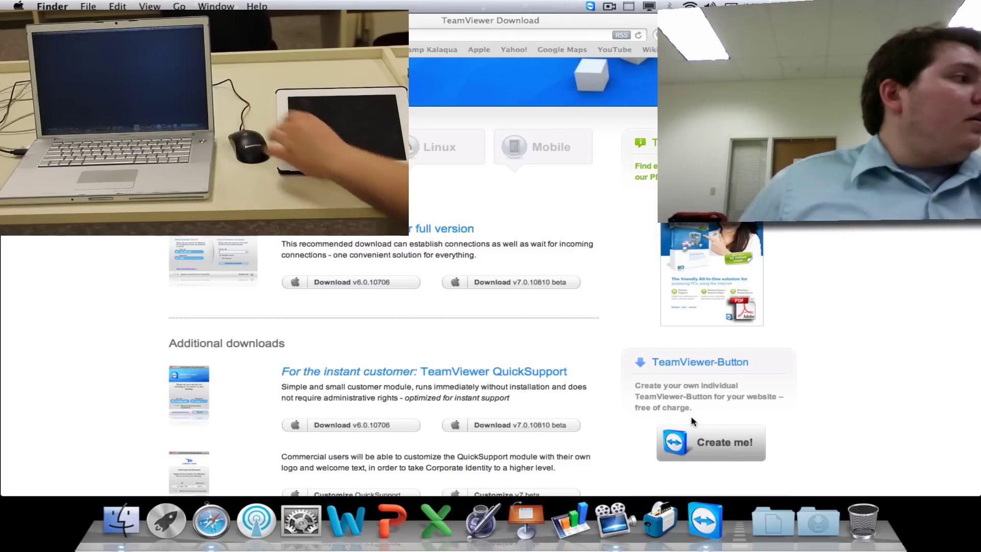
# Launch TeamViewer from the Dock and move its window further left
pyautogui.click(706, 520)
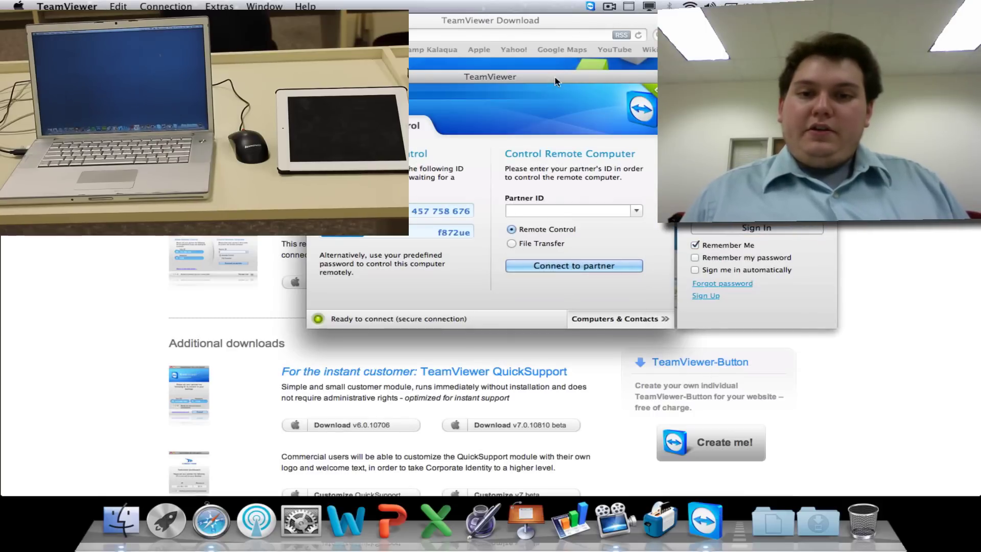
pyautogui.moveTo(552, 82); pyautogui.dragTo(452, 85)
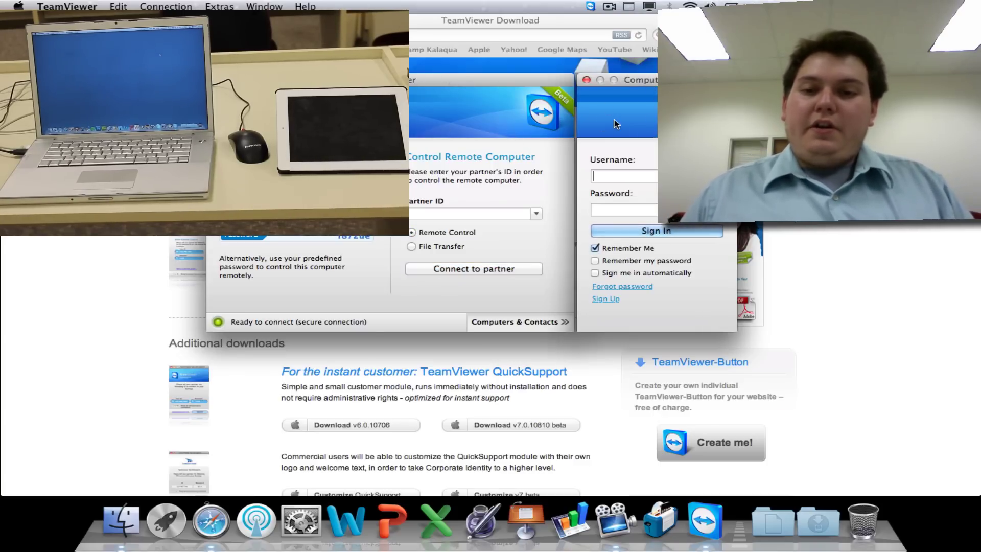
# Bring up the TeamViewer Account sign-up page in Safari, then return to TeamViewer
pyautogui.click(598, 300)
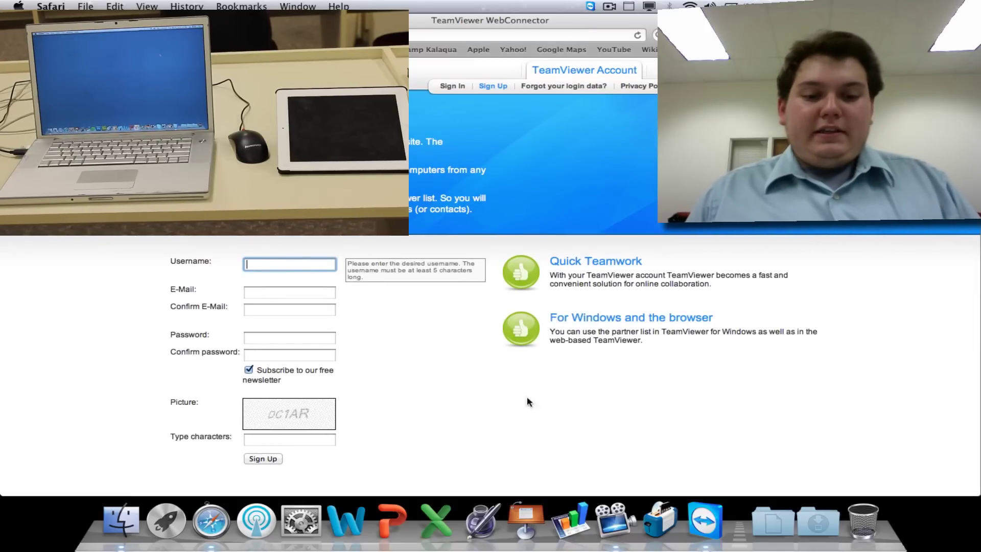
pyautogui.press('super+Tab')
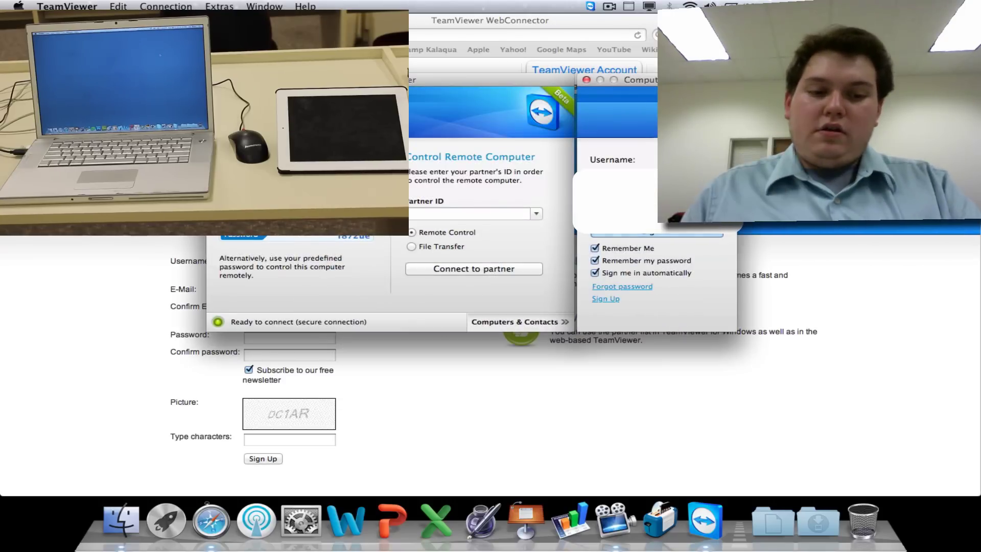
# Sign in to TeamViewer and connect to the MacBook group's computer listed by ID
pyautogui.click(656, 230)
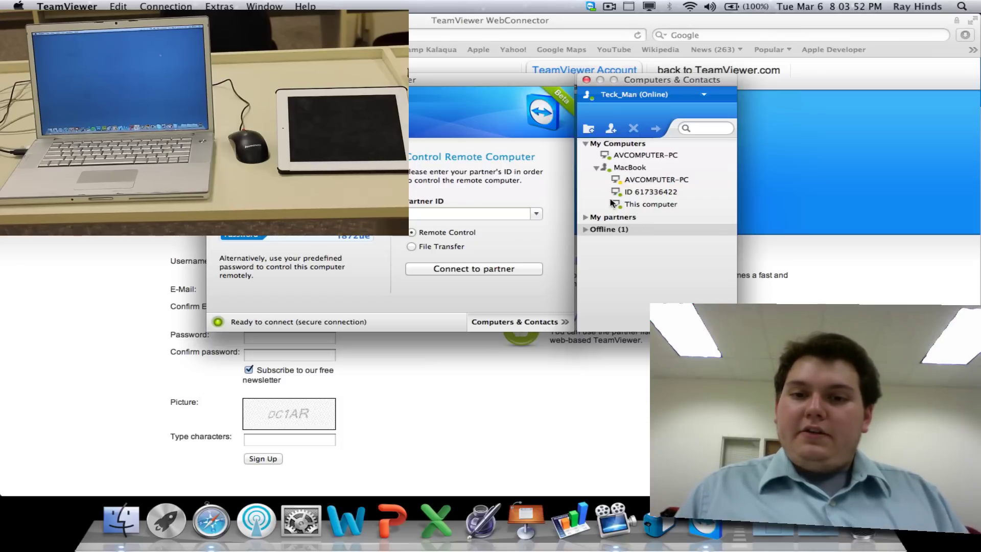
pyautogui.click(596, 167)
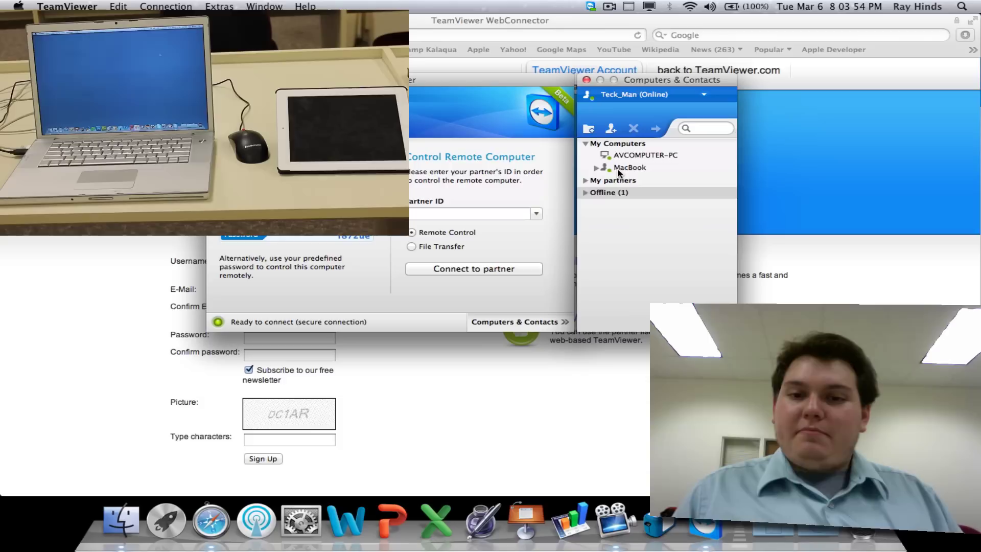
pyautogui.click(596, 168)
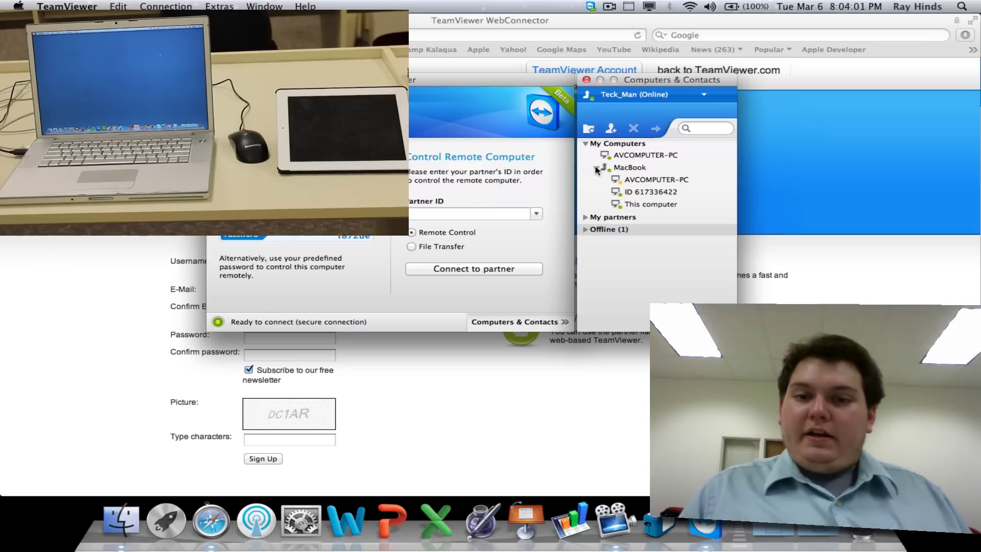
pyautogui.click(596, 168)
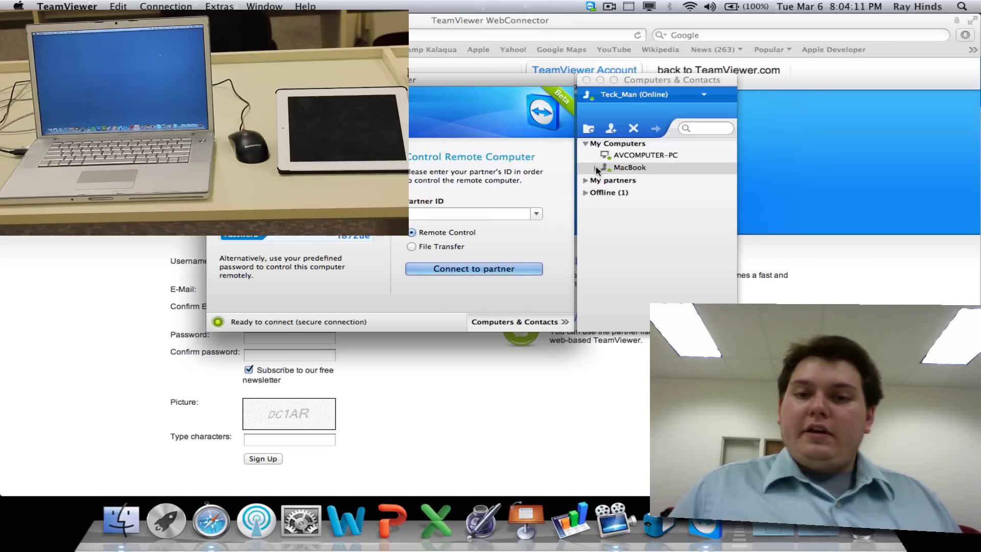
pyautogui.click(596, 169)
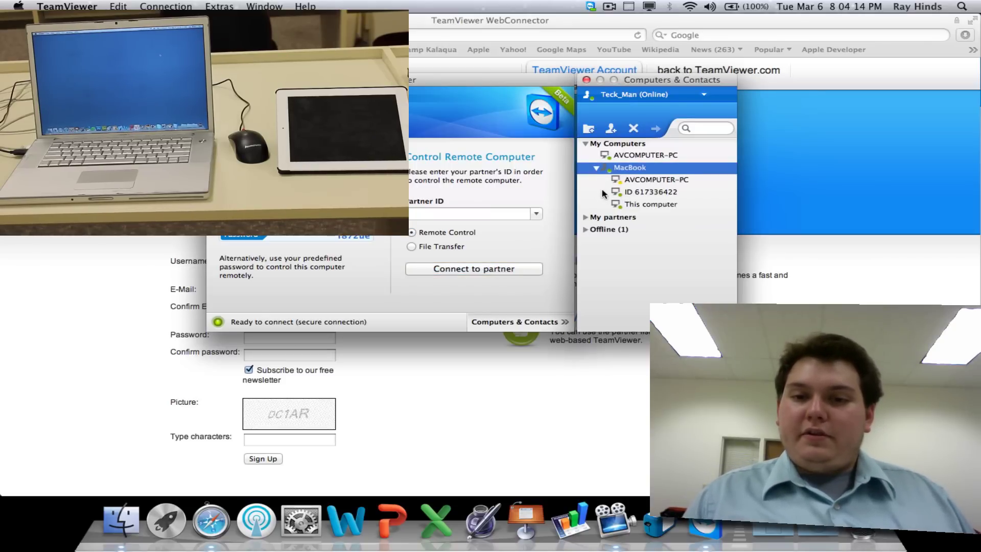
pyautogui.click(643, 194)
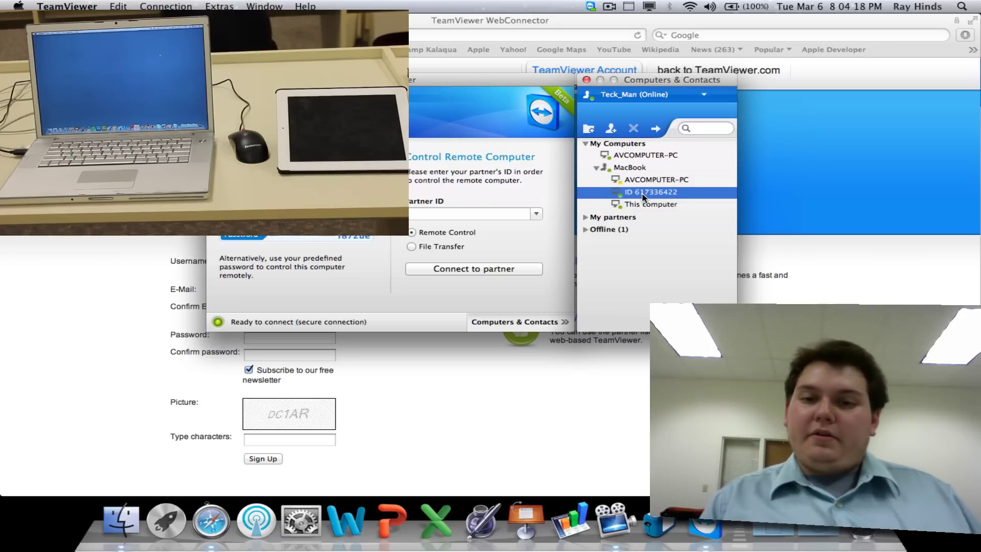
pyautogui.doubleClick(643, 194)
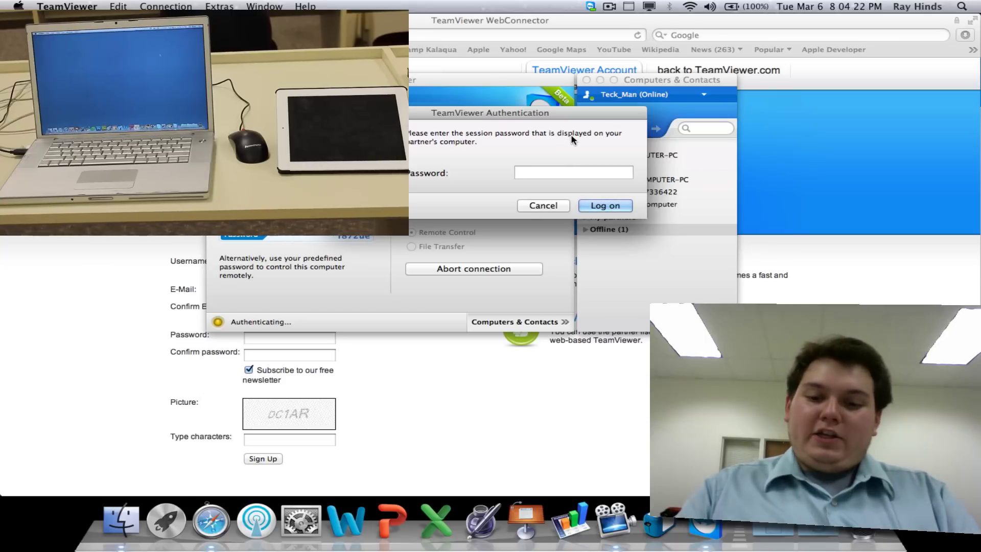
# Enter the partner's session password and log on to the remote MacBook
pyautogui.write('••••••••••')
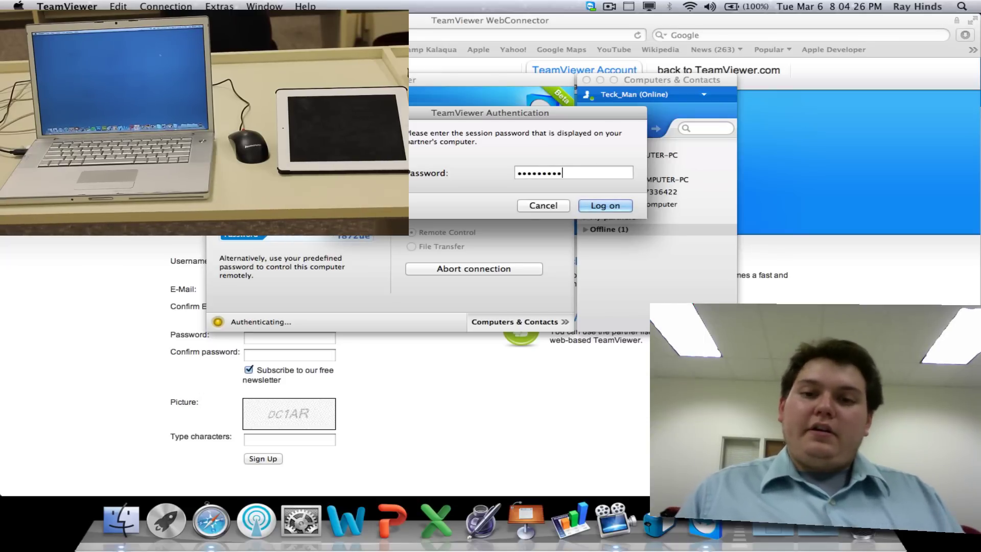
pyautogui.press('Return')
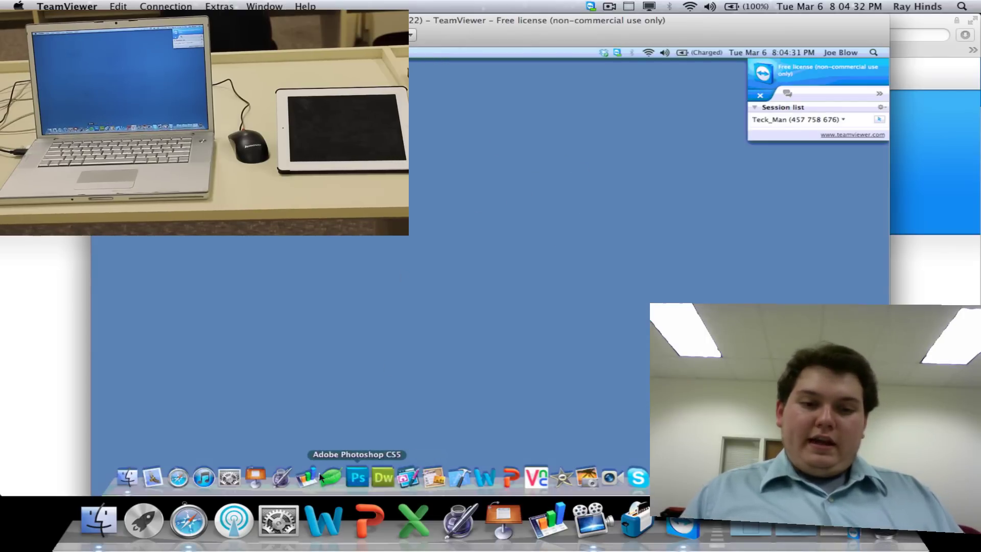
# Launch iTunes and then Safari from the remote MacBook's Dock
pyautogui.click(203, 476)
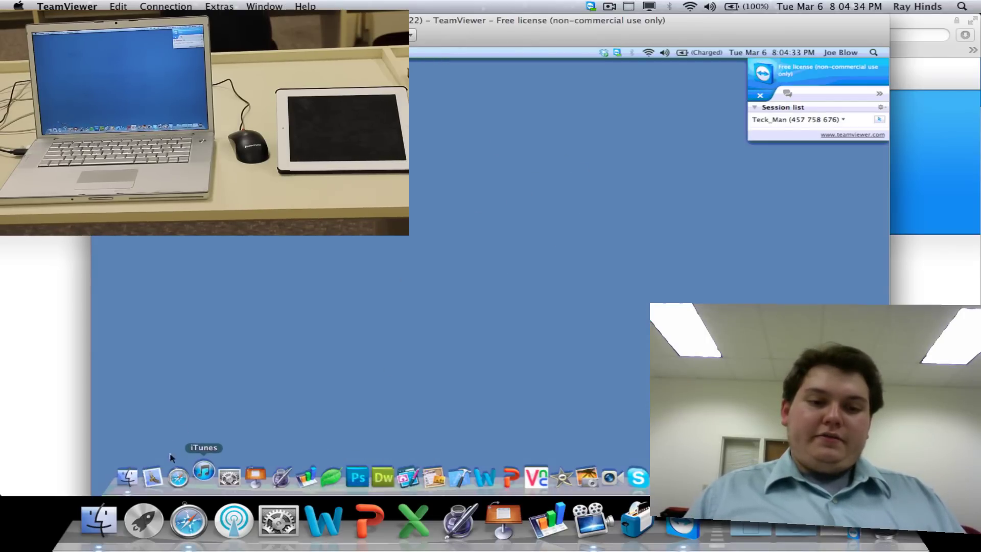
pyautogui.click(184, 479)
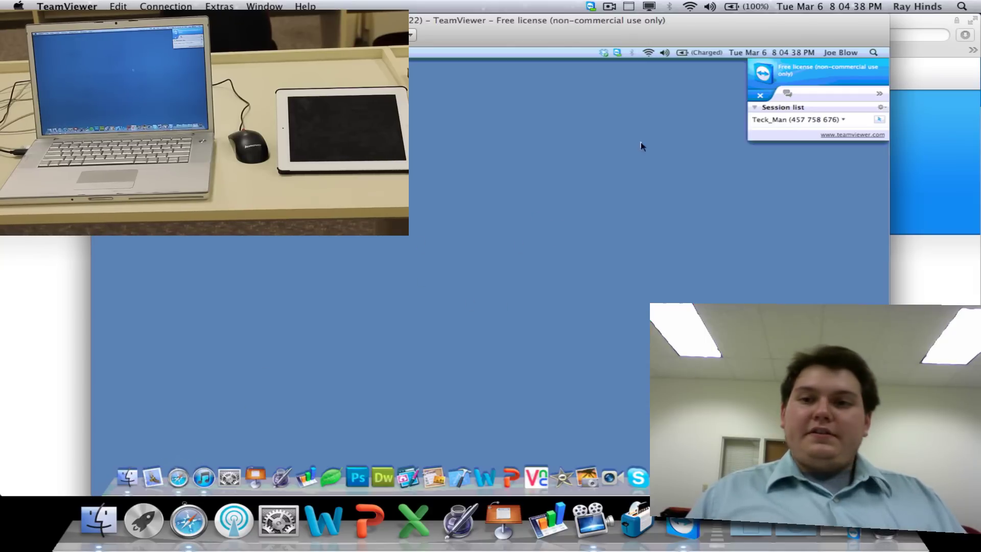